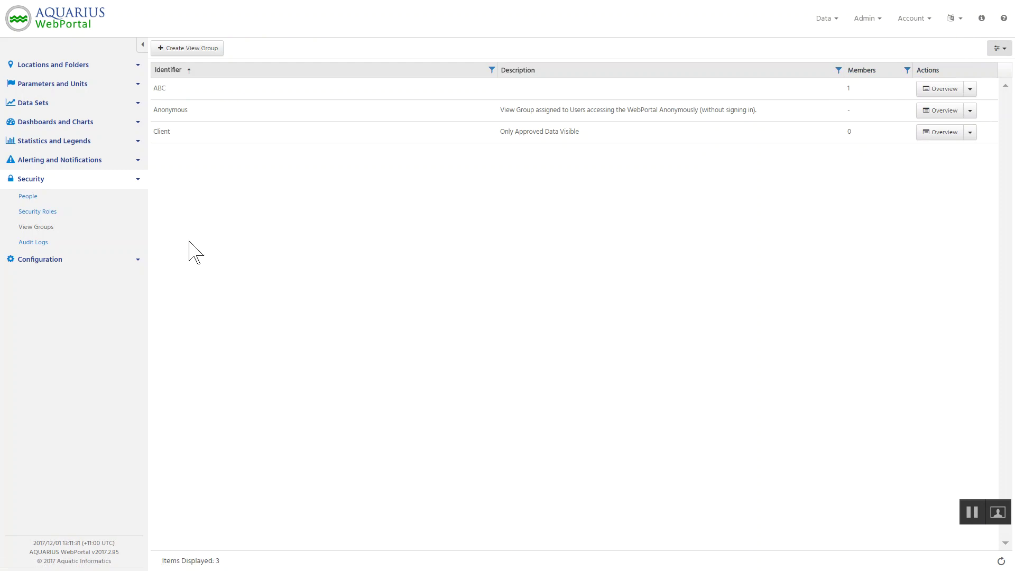
# Start a new view group with the identifier Wastewater and add one person to the group
pyautogui.click(38, 230)
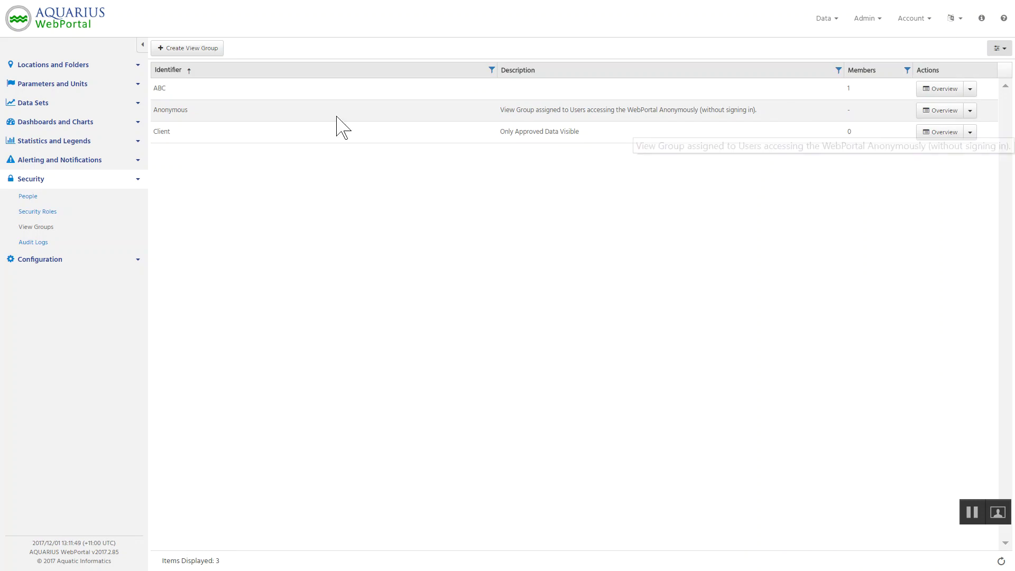
pyautogui.click(205, 55)
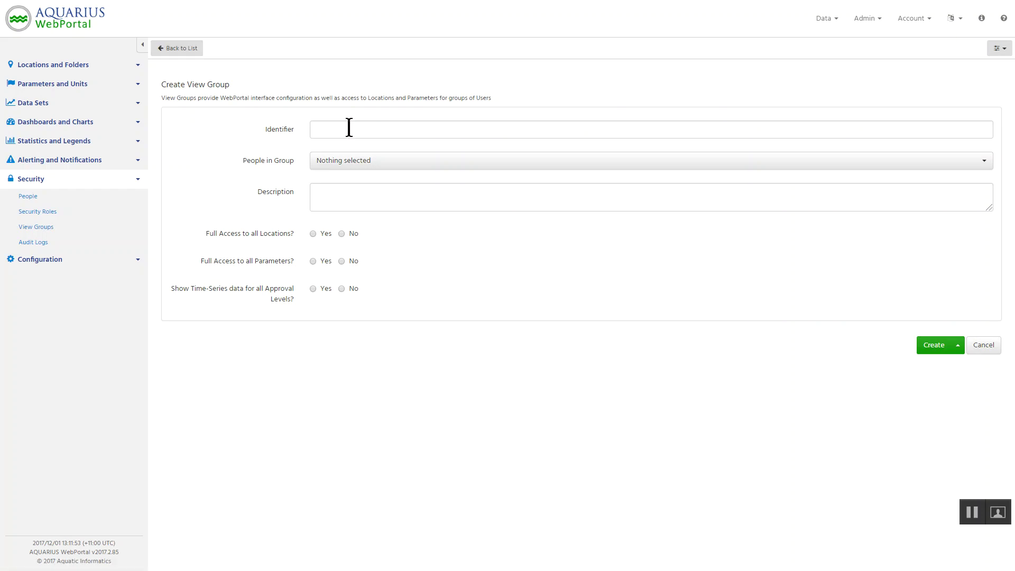
pyautogui.click(332, 127)
pyautogui.write('Wastewater')
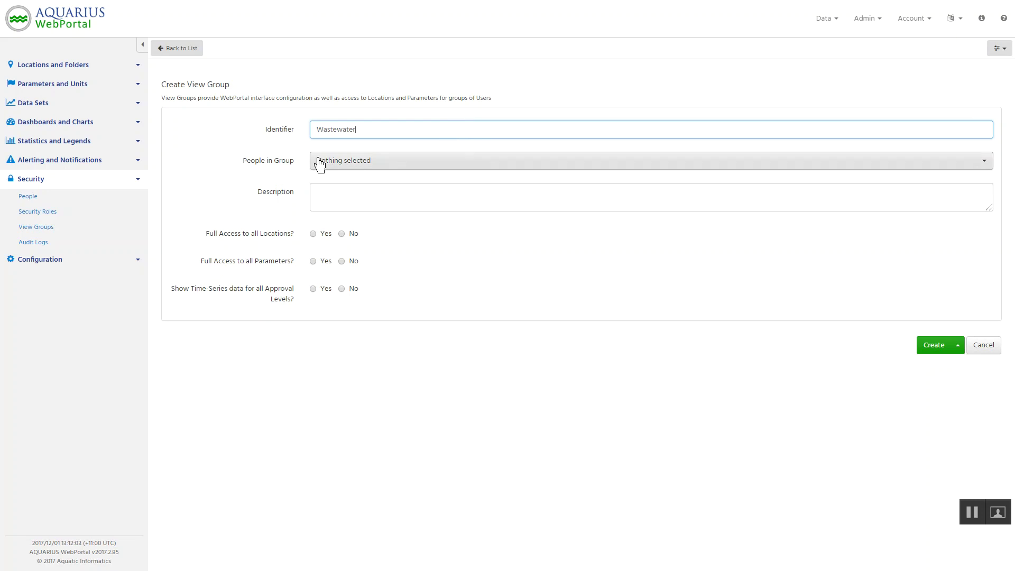
pyautogui.click(362, 168)
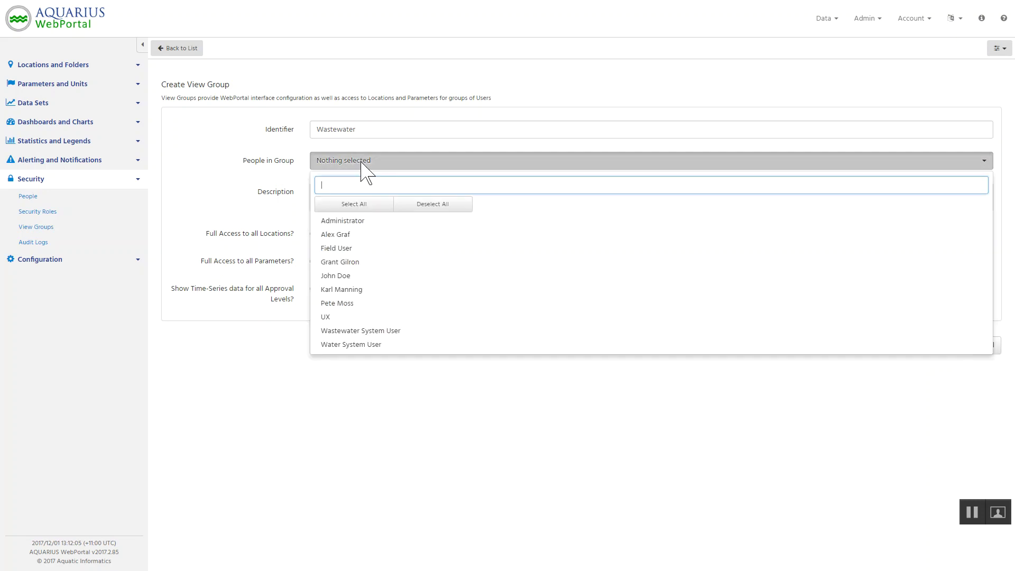
pyautogui.click(341, 306)
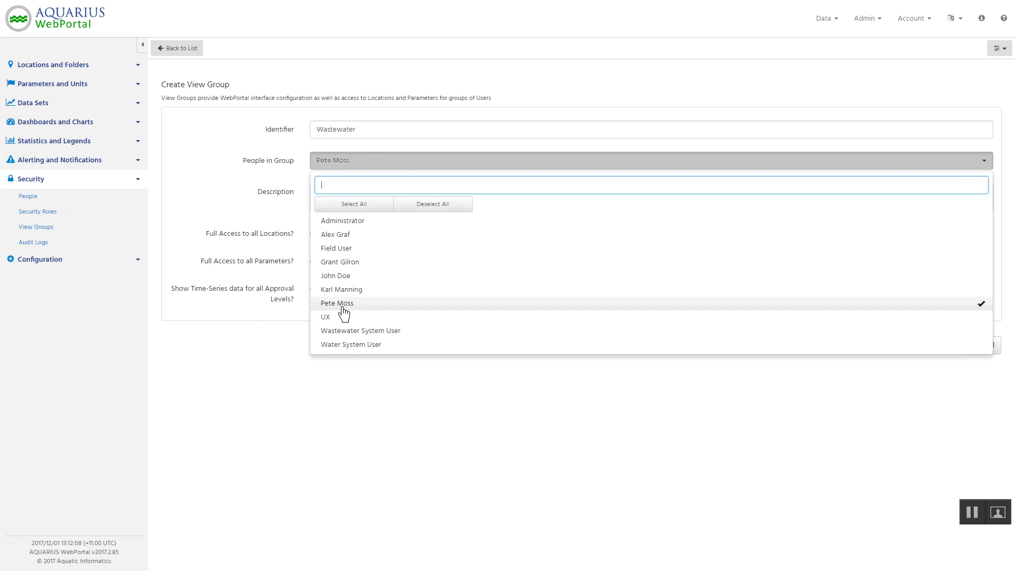
pyautogui.click(200, 195)
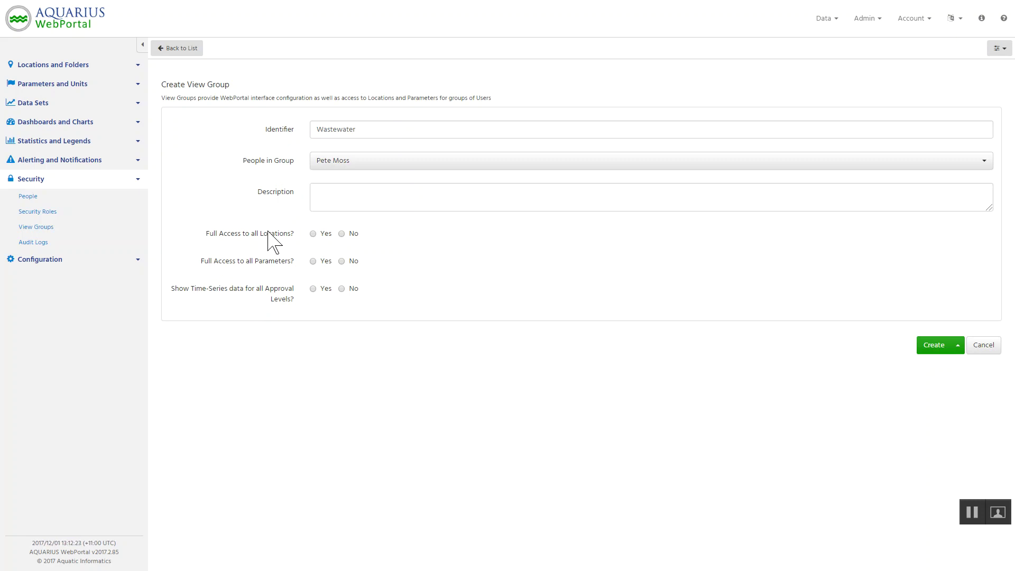
# Deny full access to all locations and add All Locations.ABC as a security folder for the view group
pyautogui.click(342, 234)
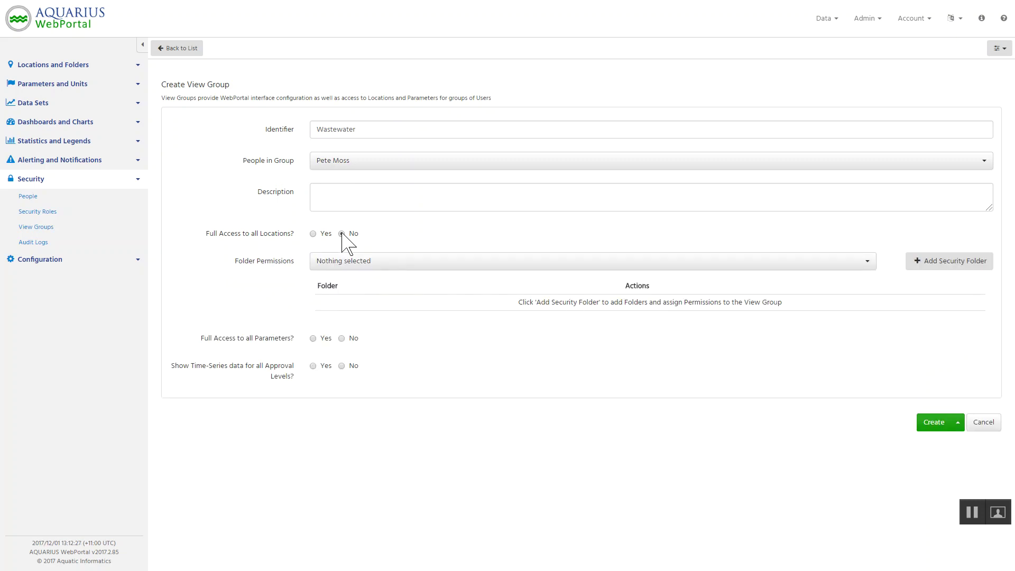
pyautogui.click(413, 262)
pyautogui.write('abc')
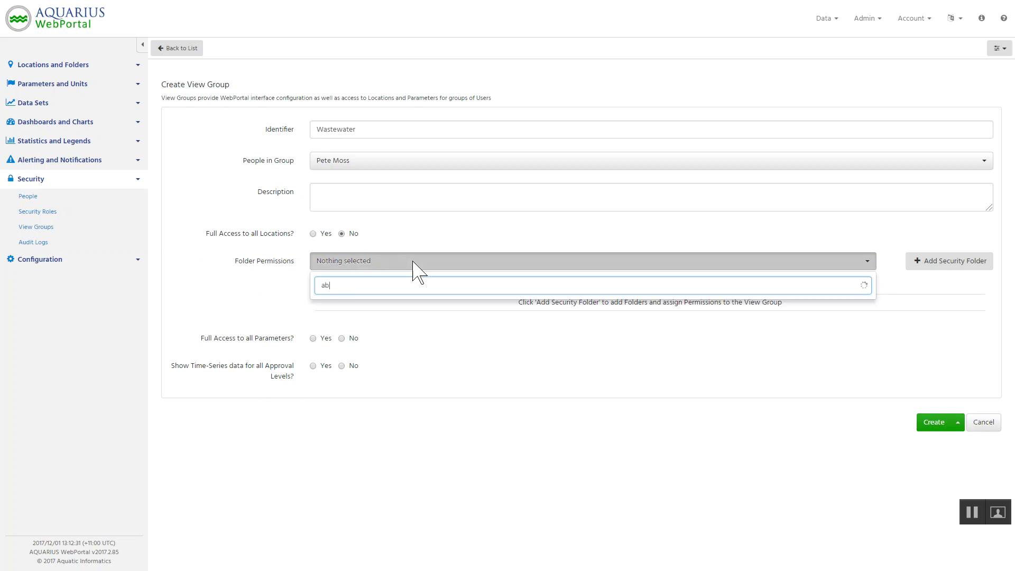
pyautogui.click(349, 319)
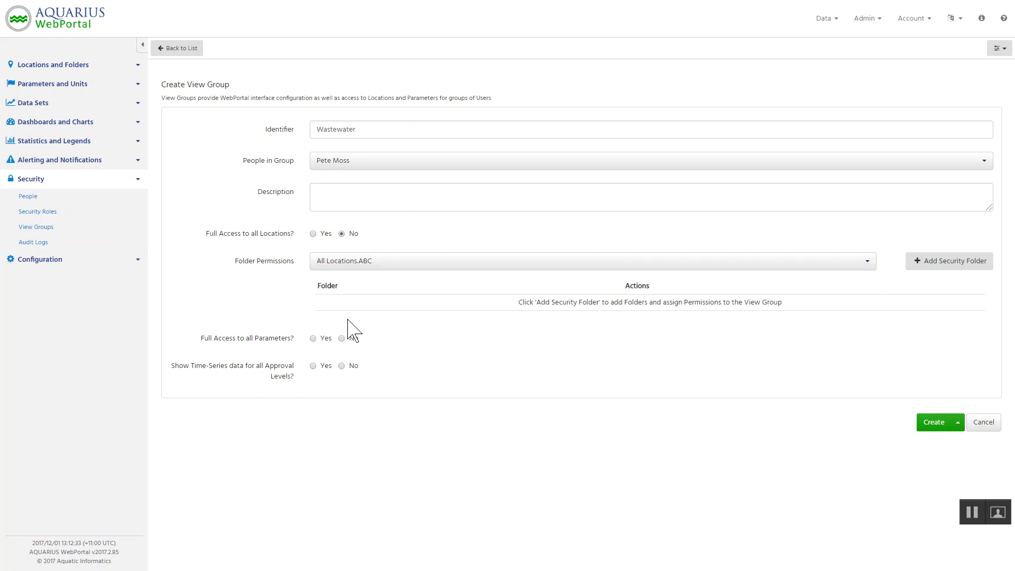
pyautogui.click(947, 266)
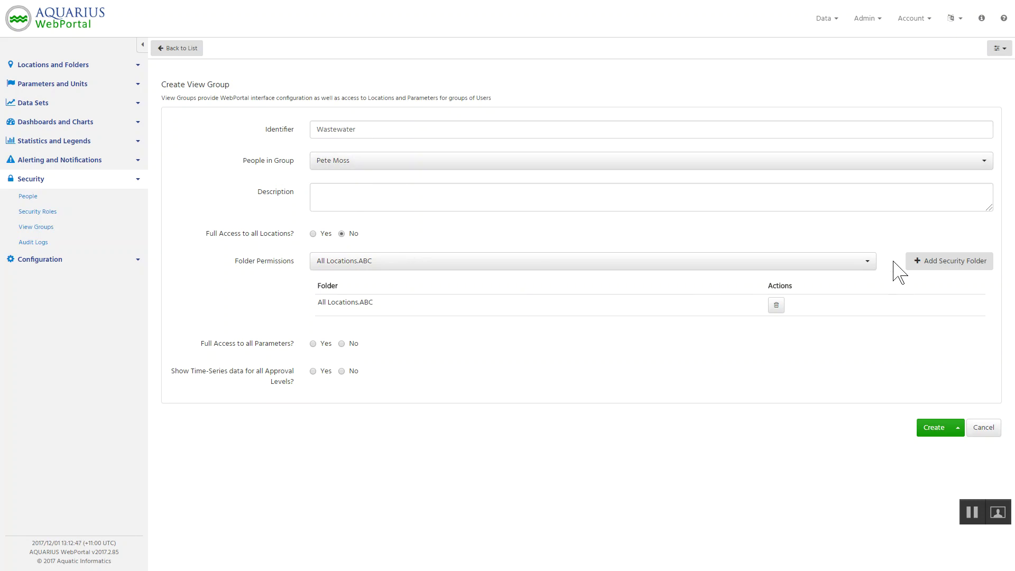
# Deny full access to all parameters and add Escherichia coli Count to the view group's parameter list
pyautogui.click(342, 344)
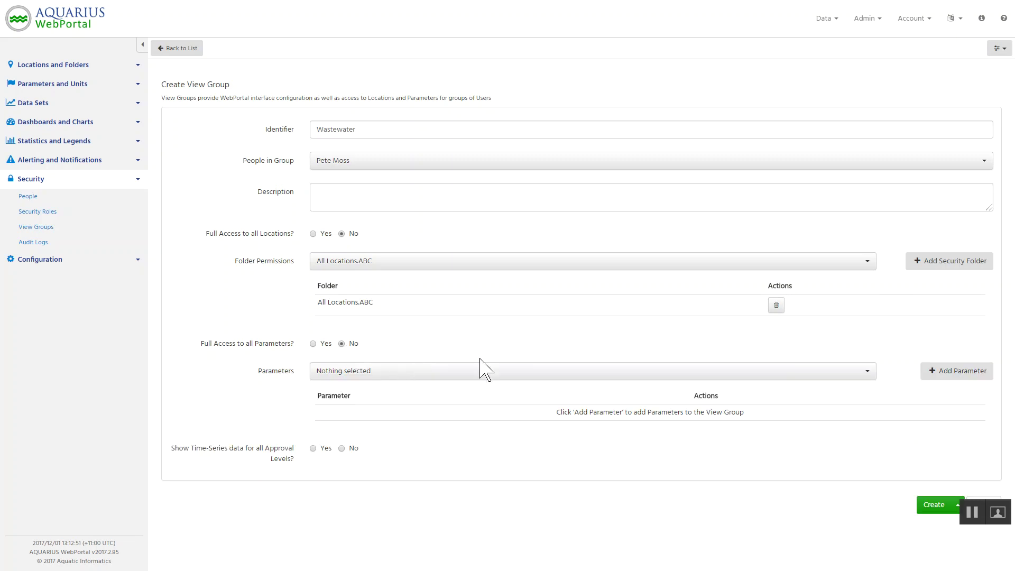
pyautogui.click(381, 372)
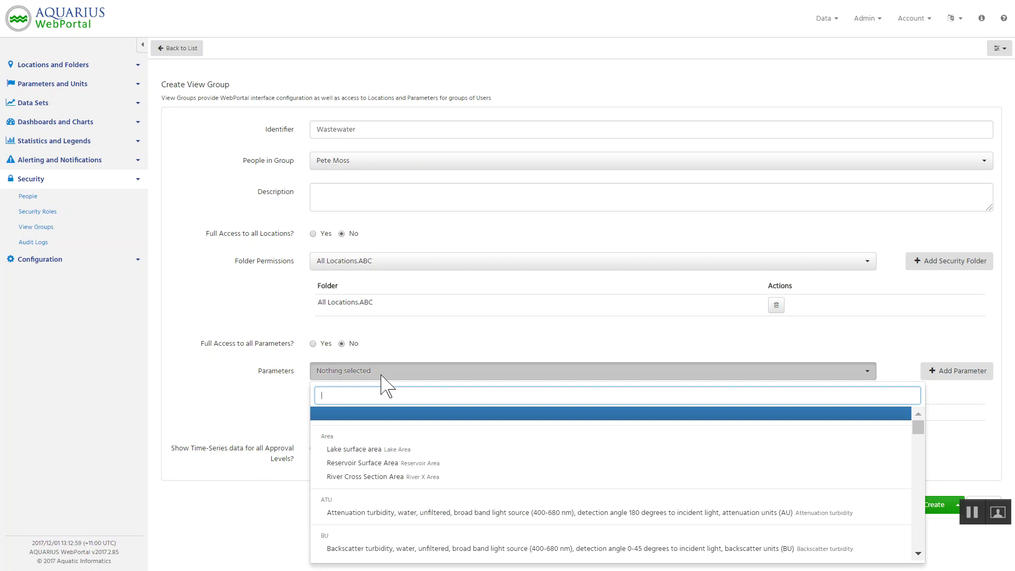
pyautogui.write('tu')
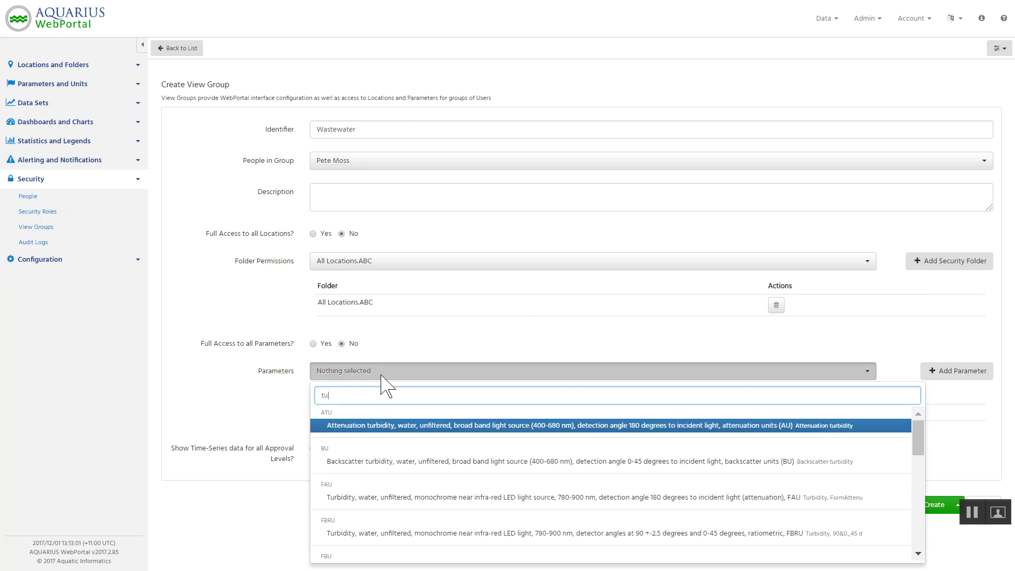
pyautogui.press('BackSpace')
pyautogui.press('BackSpace')
pyautogui.write('coli')
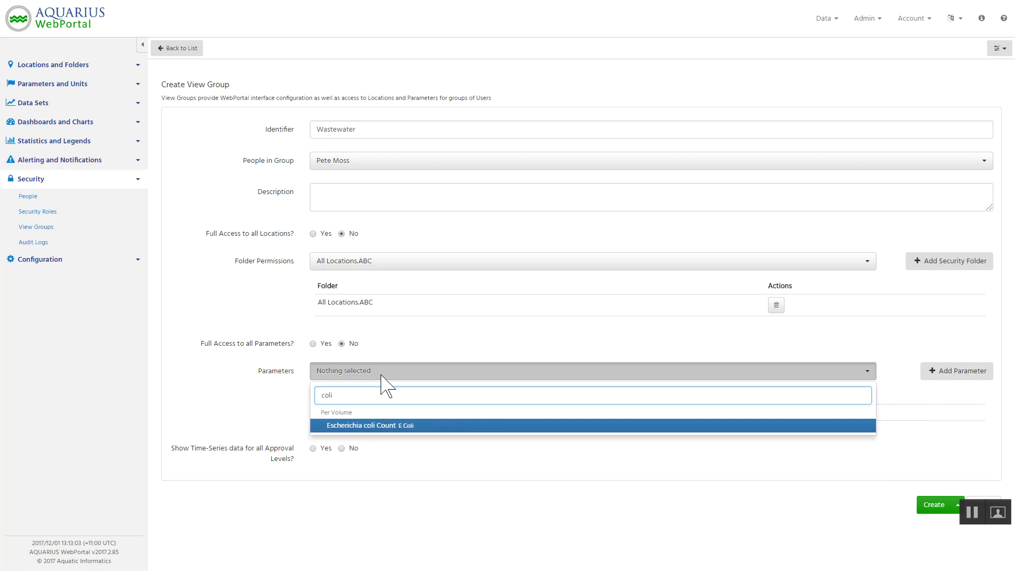
pyautogui.click(377, 428)
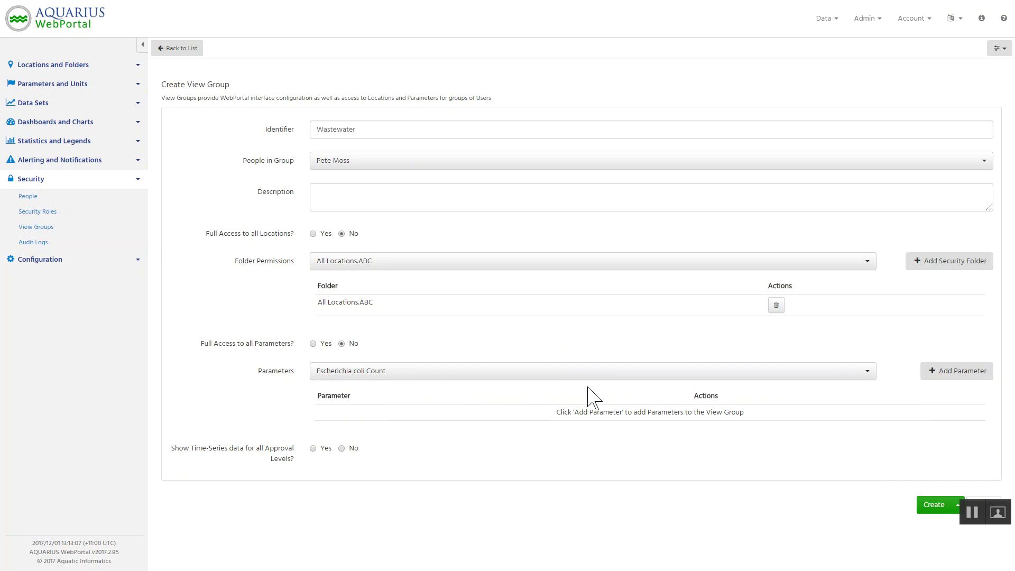
pyautogui.click(935, 372)
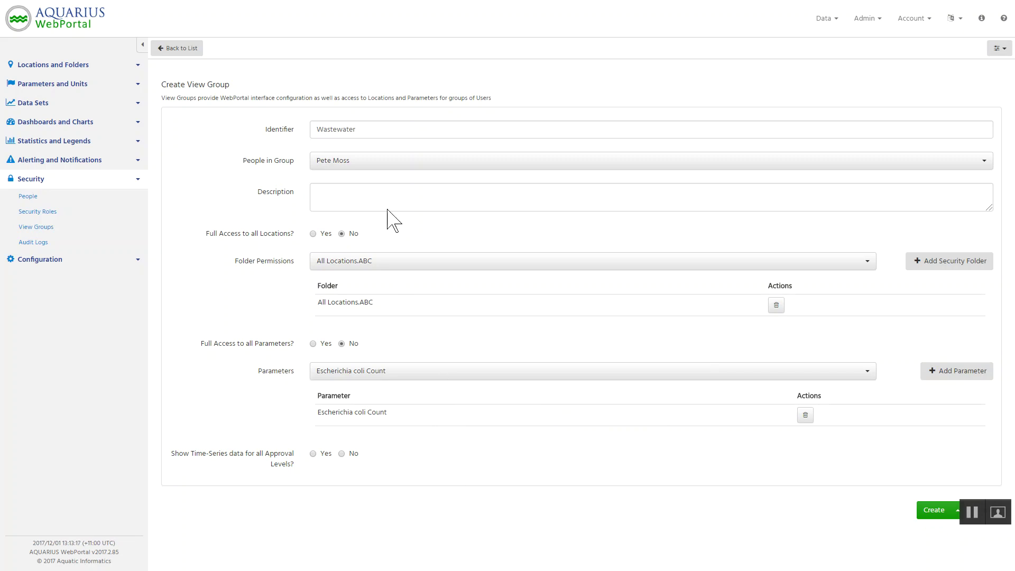
pyautogui.click(341, 454)
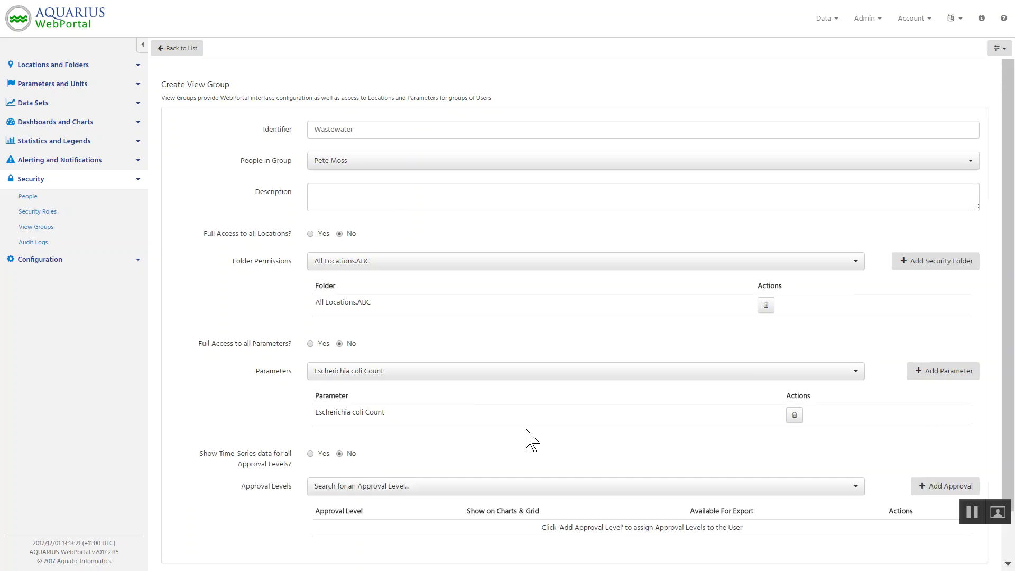
pyautogui.scroll(-1, 524, 435)
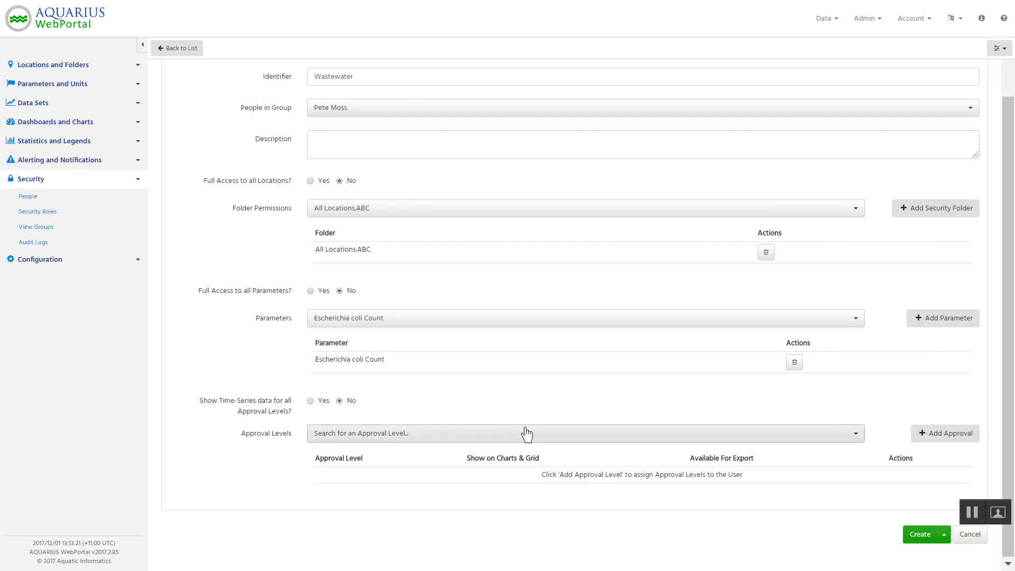
pyautogui.click(408, 433)
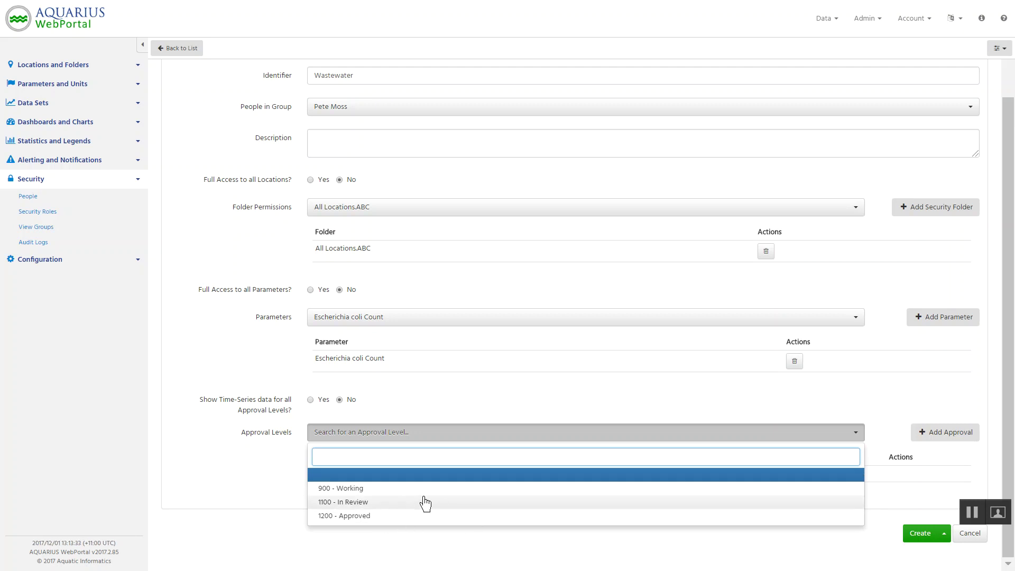
pyautogui.click(256, 468)
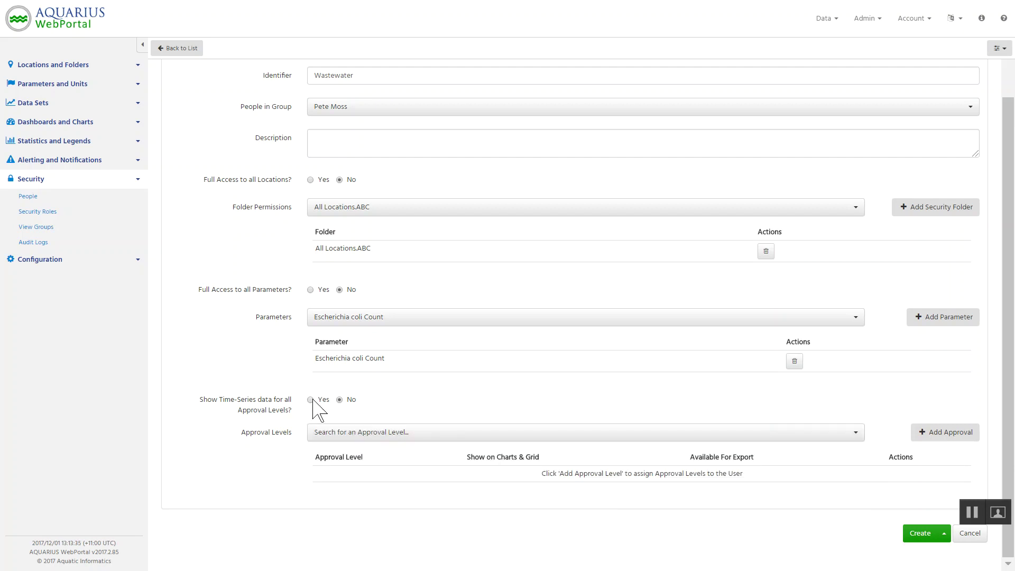
# Show time-series data for all approval levels and create the view group with the description "ABC Folder and Parameter list (E coli)"
pyautogui.click(311, 399)
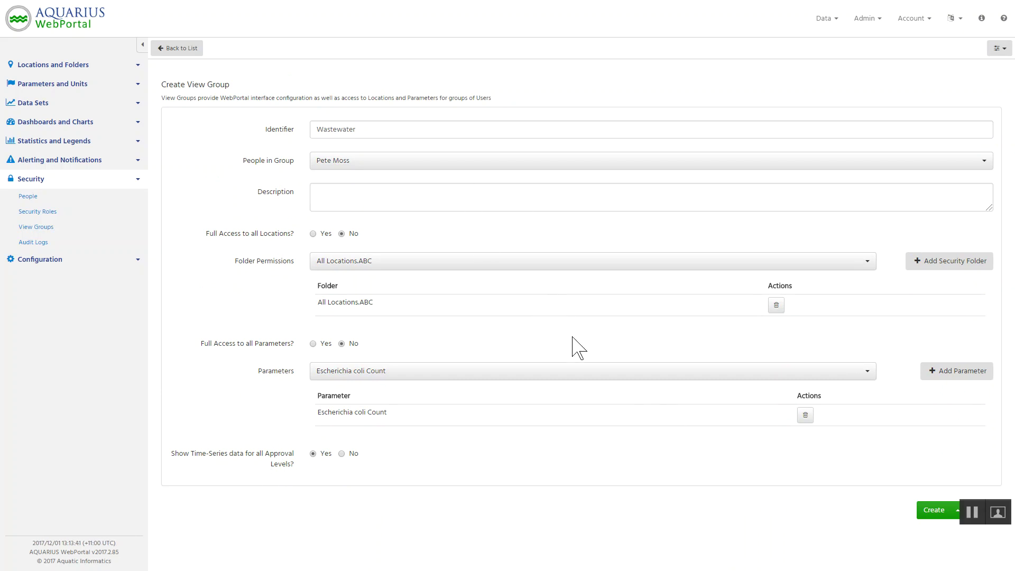
pyautogui.click(346, 197)
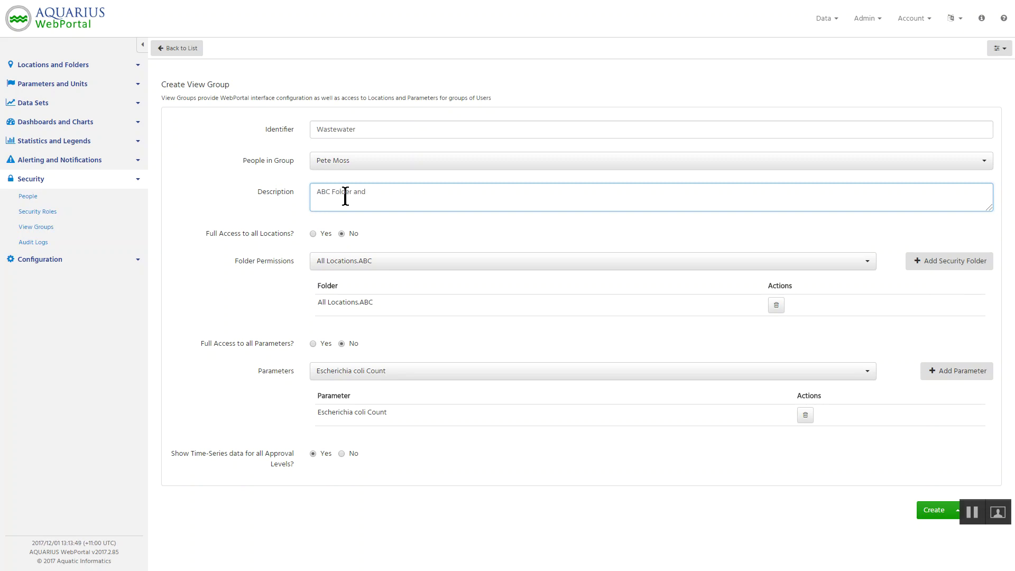
pyautogui.write('ABC Folder and Parameter list (E coli')
pyautogui.click(931, 513)
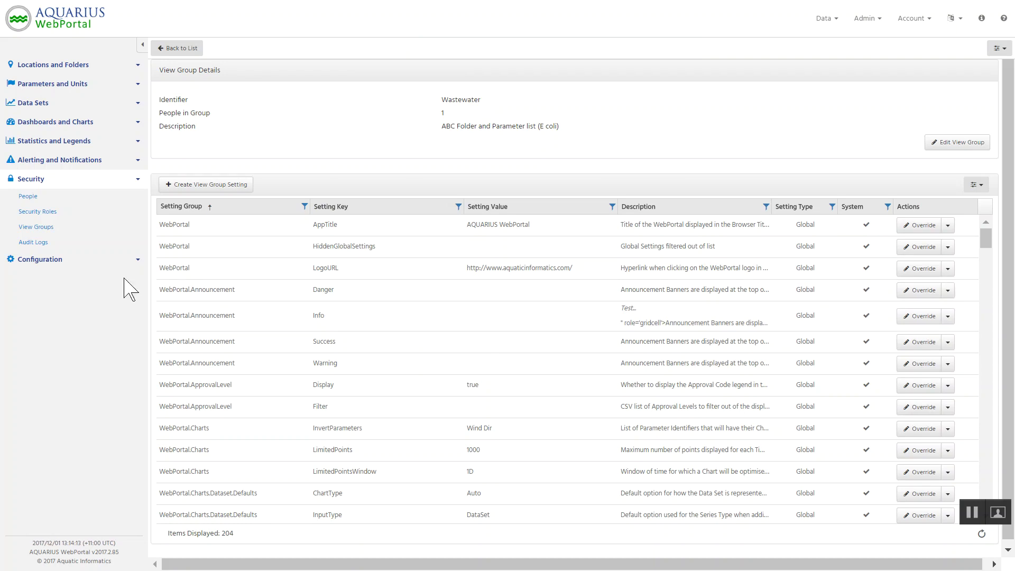
# Compare the number of settings in the view group with the Global Settings list
pyautogui.click(60, 260)
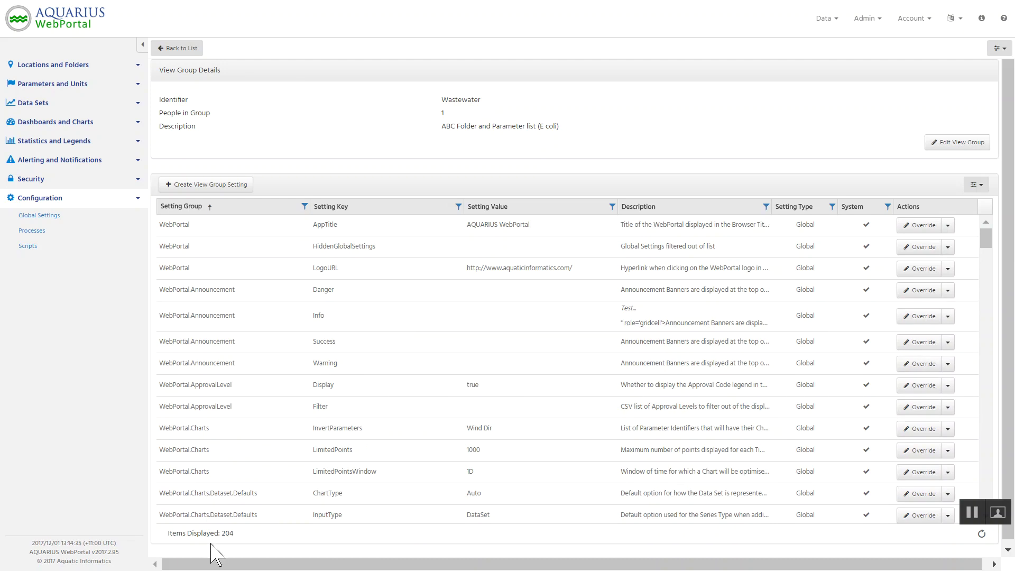
pyautogui.moveTo(234, 533); pyautogui.dragTo(170, 544)
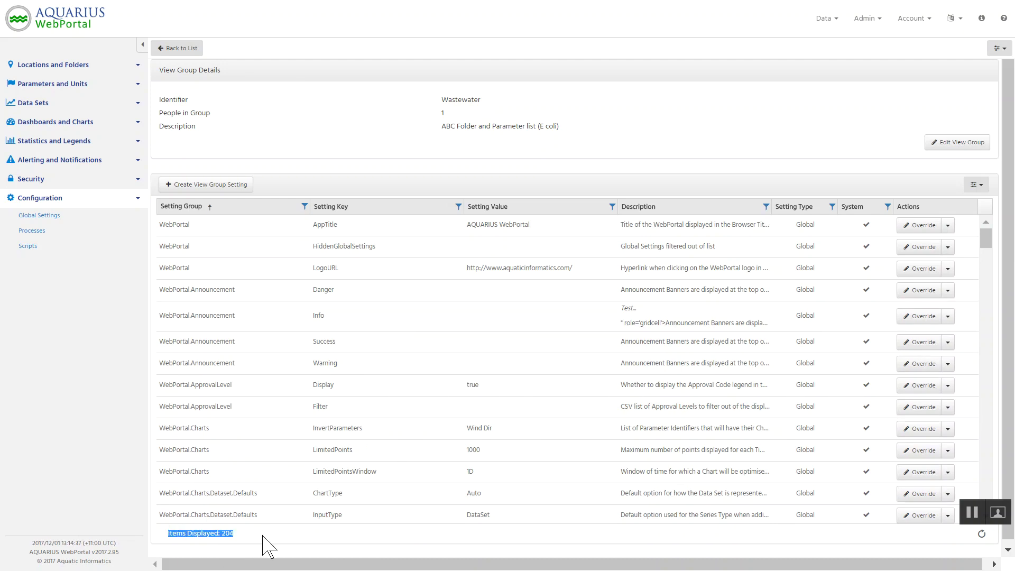
pyautogui.click(36, 217)
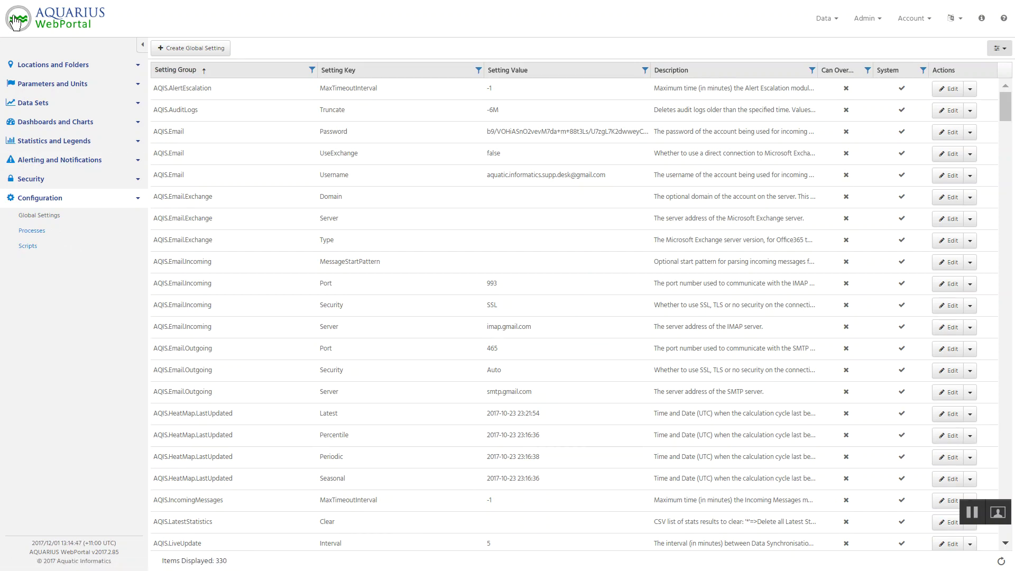
# Return to the view groups and open the overview of the Wastewater group
pyautogui.click(34, 181)
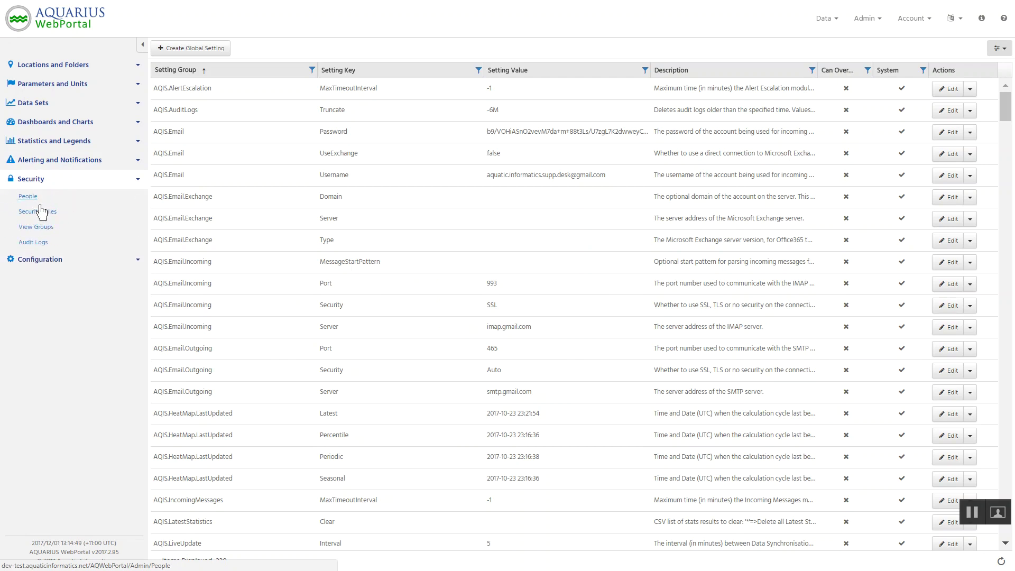
pyautogui.click(35, 231)
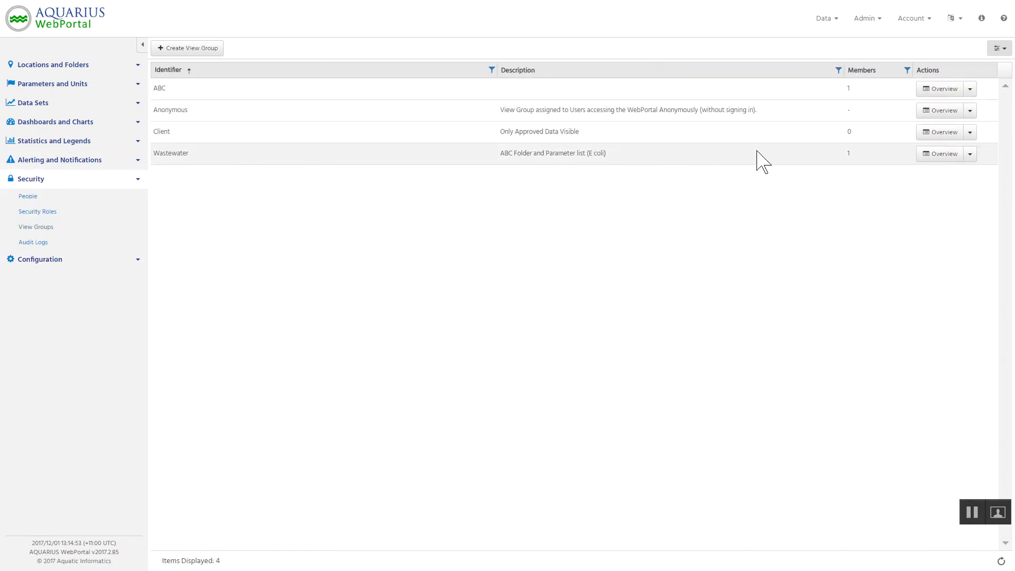
pyautogui.click(943, 155)
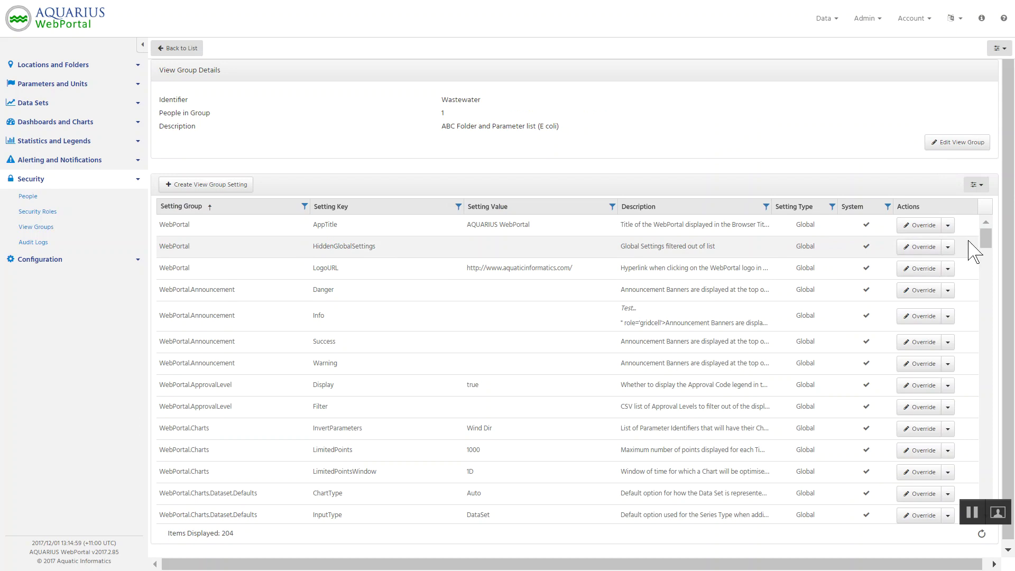
pyautogui.moveTo(987, 239); pyautogui.dragTo(988, 285)
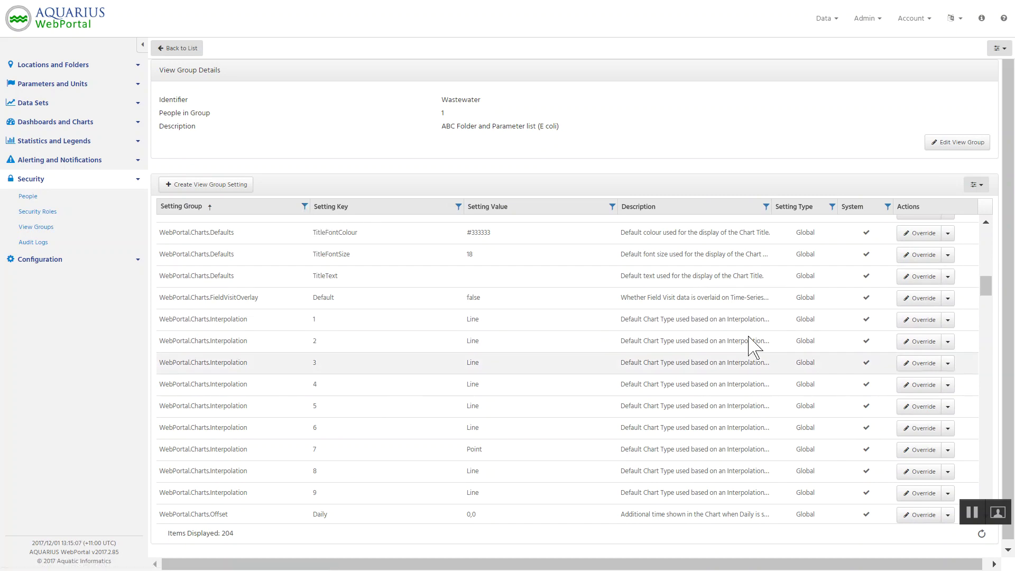
pyautogui.click(923, 277)
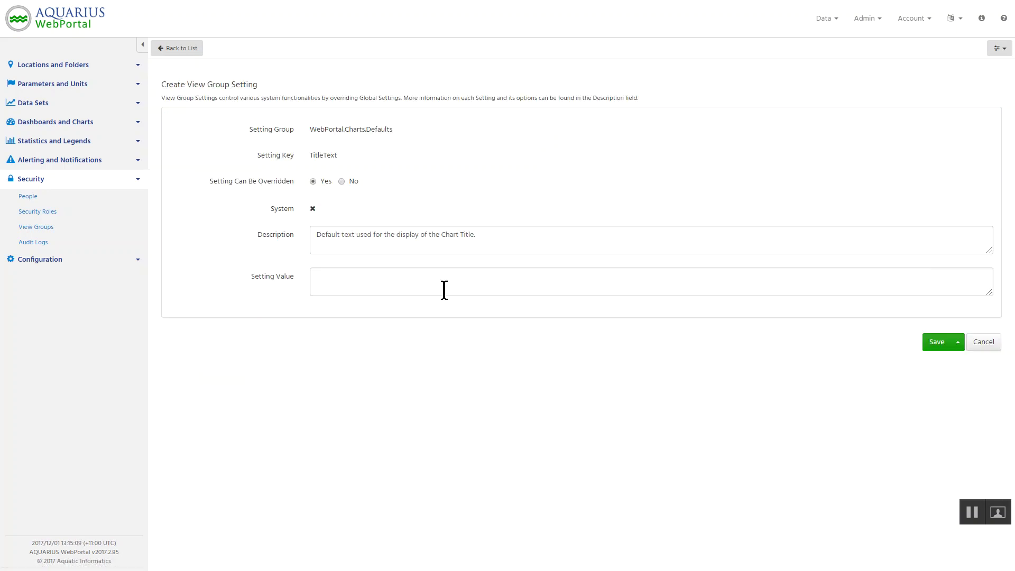
pyautogui.click(354, 284)
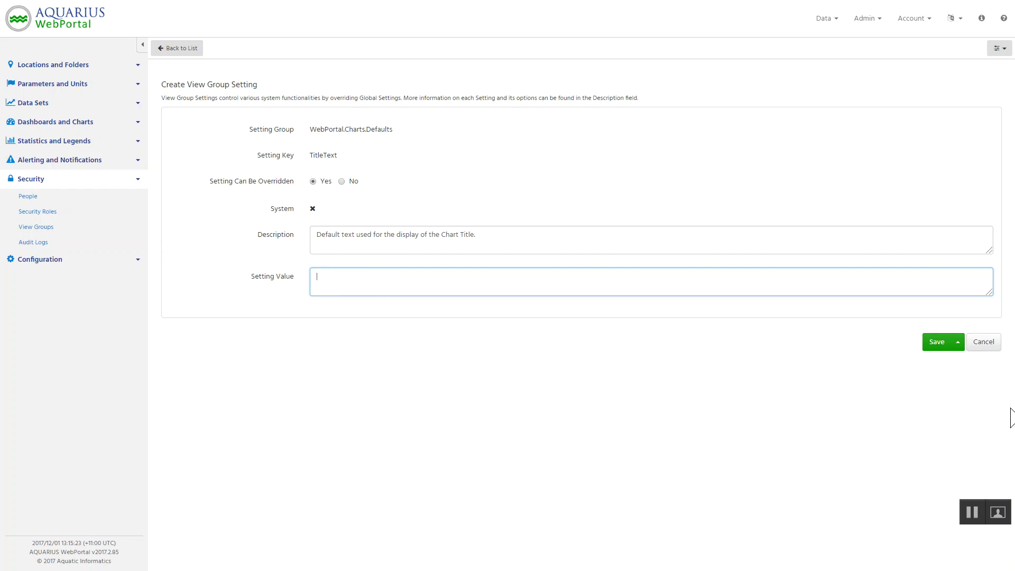
pyautogui.click(985, 342)
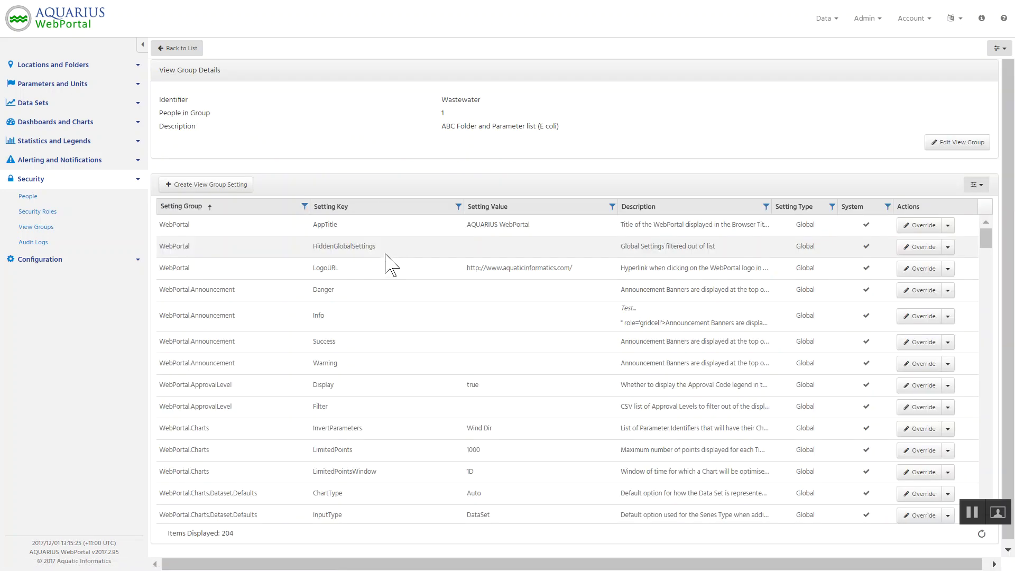
# Return to the list of view groups and clone the Wastewater group
pyautogui.click(191, 55)
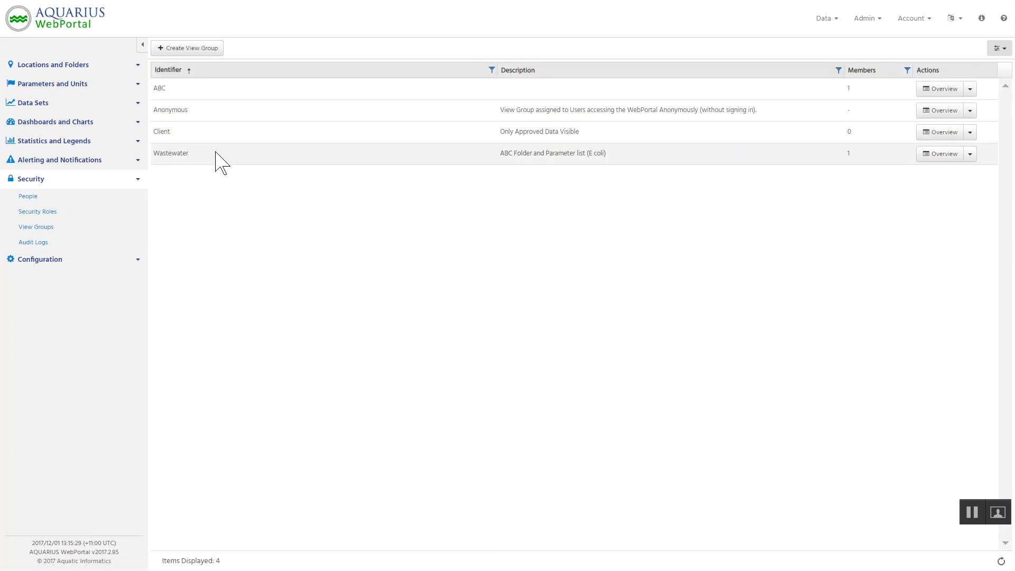
pyautogui.click(972, 155)
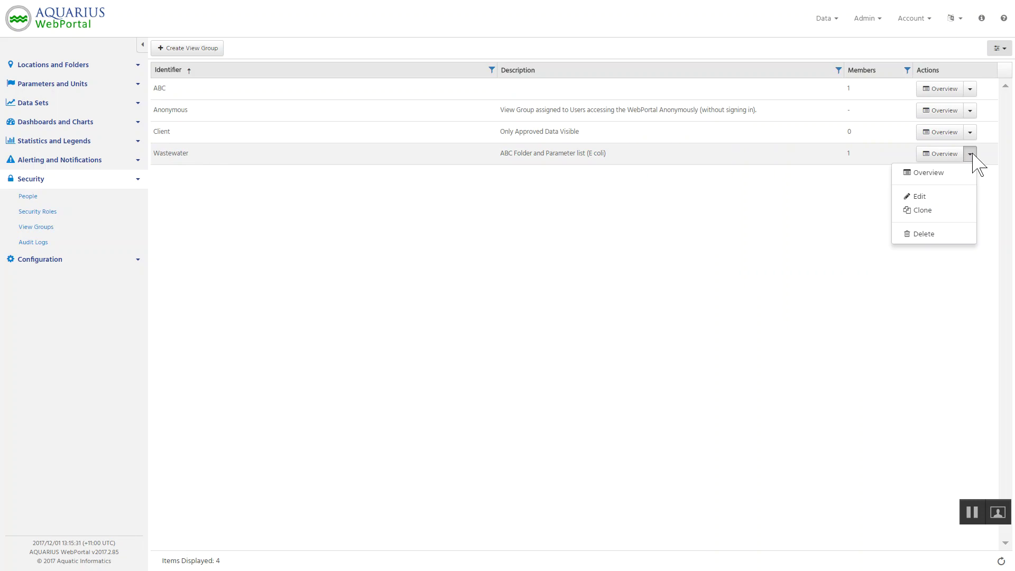
pyautogui.click(931, 213)
# Set the cloned view group's identifier to "Drinking Water"
pyautogui.click(362, 130)
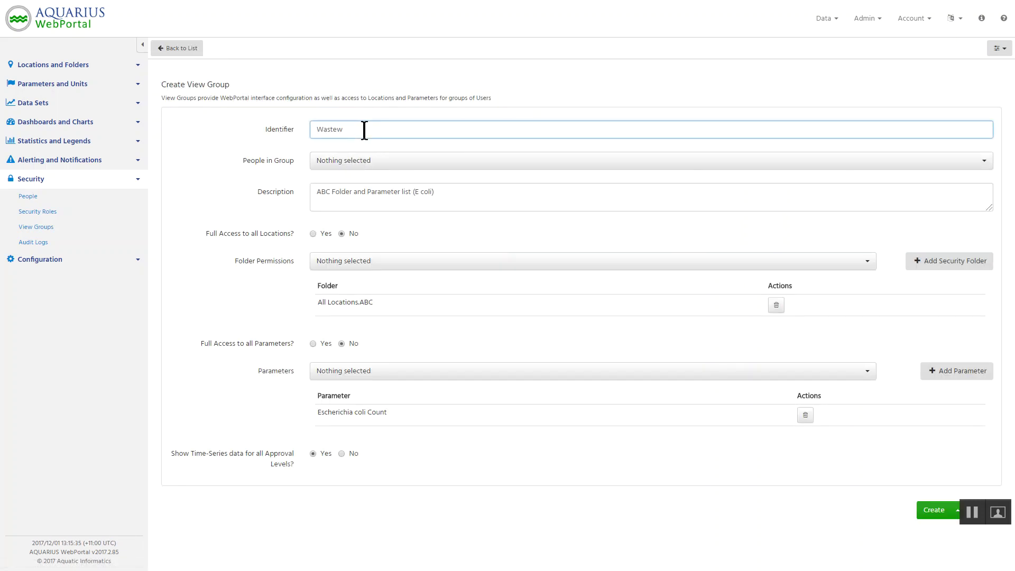
pyautogui.press('BackSpace')
pyautogui.press('BackSpace')
pyautogui.press('BackSpace')
pyautogui.write('ter')
pyautogui.press('Home')
pyautogui.write('Drinking')
# Clear the view group's description and grant full access to all locations and all parameters
pyautogui.moveTo(450, 193); pyautogui.dragTo(281, 210)
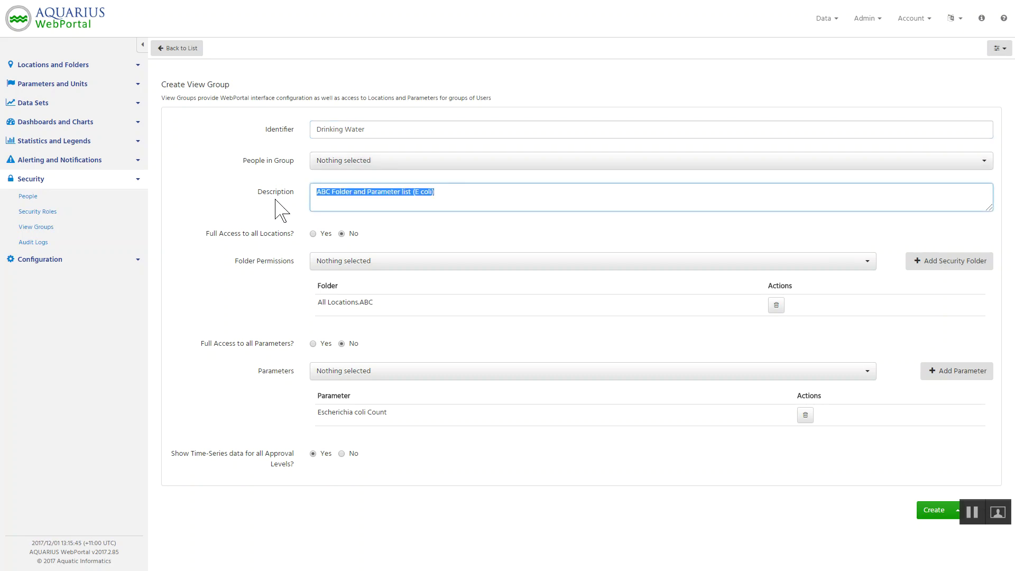
pyautogui.press('BackSpace')
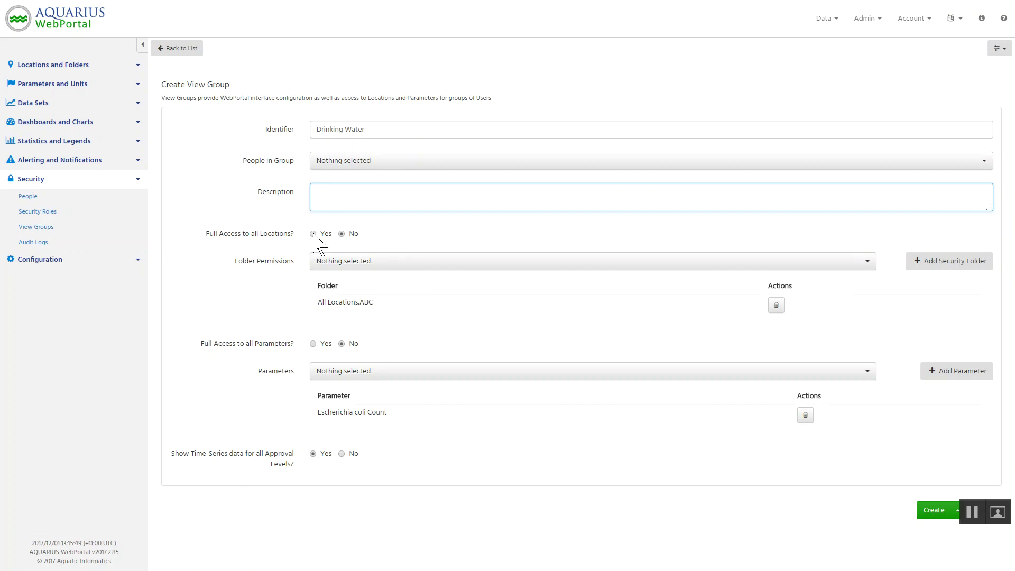
pyautogui.click(379, 263)
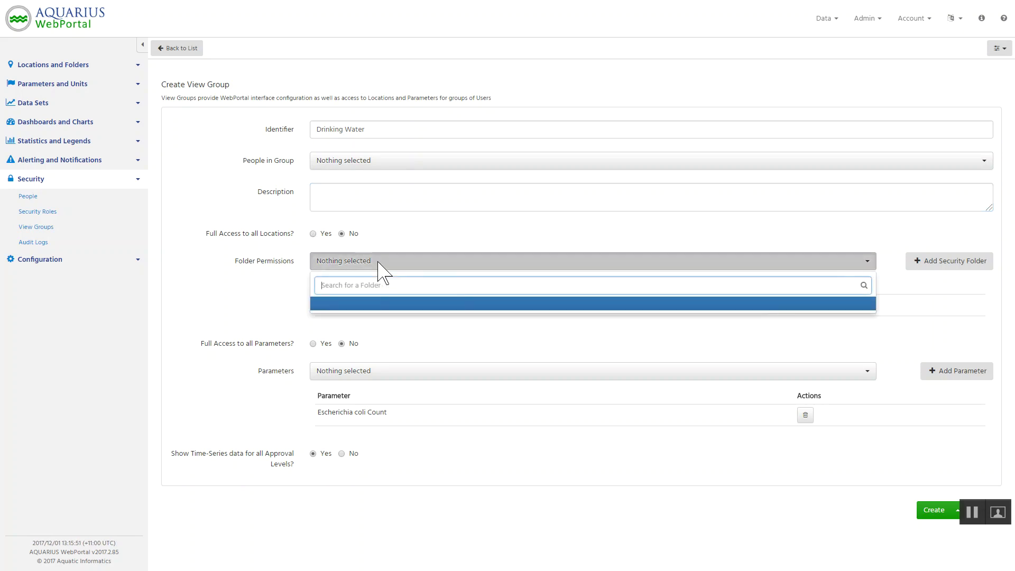
pyautogui.click(317, 240)
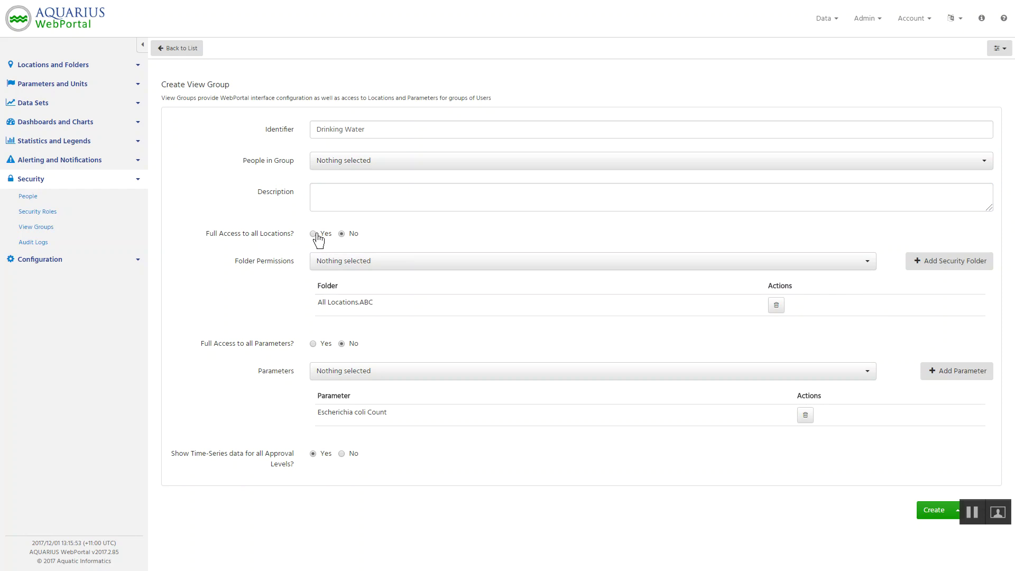
pyautogui.click(314, 234)
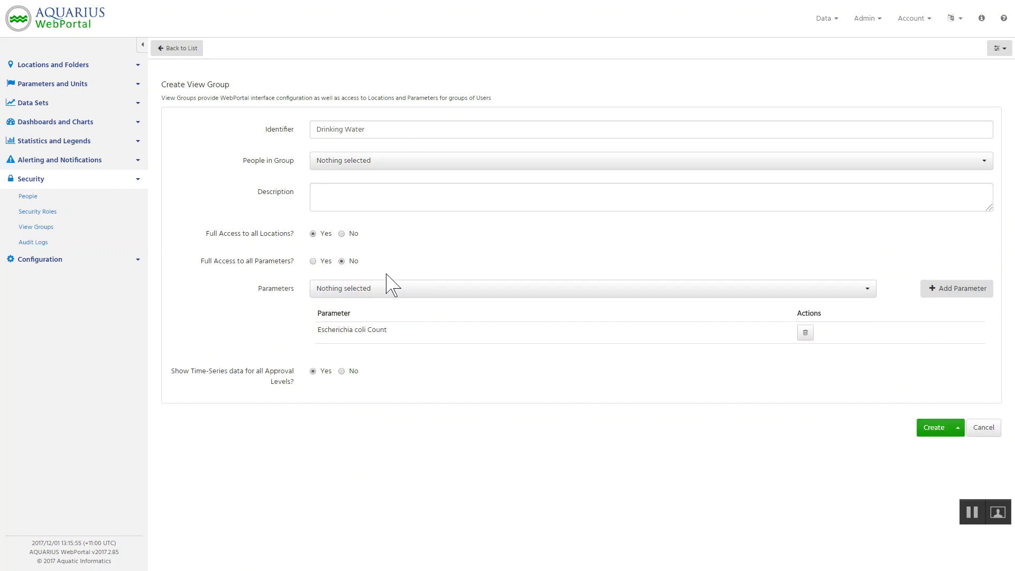
pyautogui.click(313, 261)
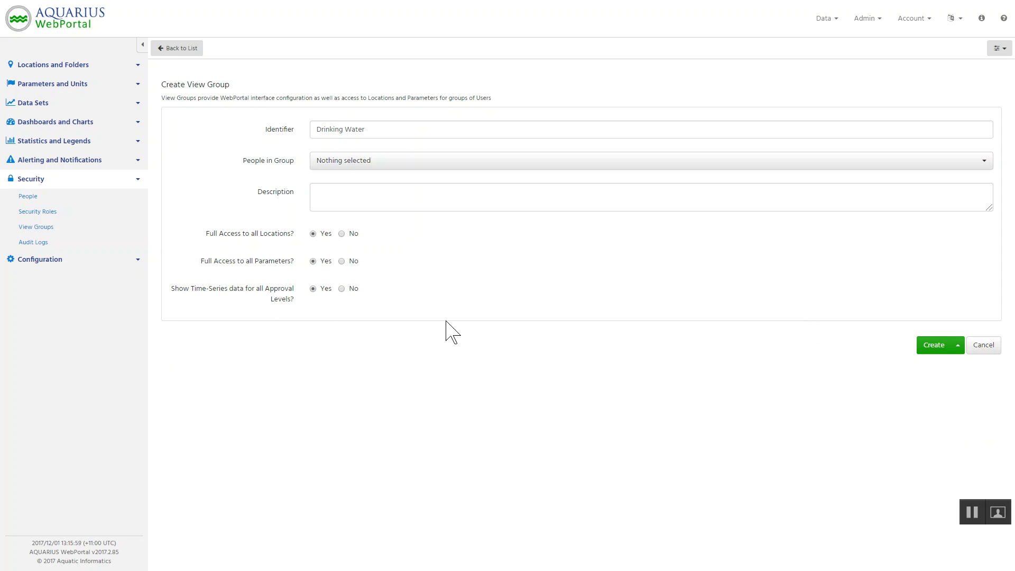
# Enter "Full Access" as the description and create the Drinking Water view group
pyautogui.click(336, 192)
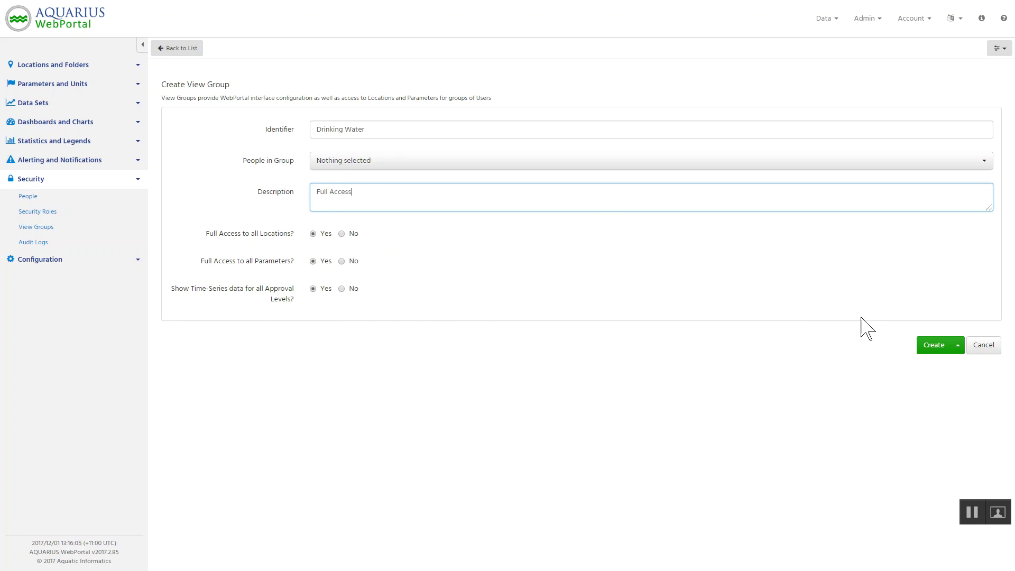
pyautogui.click(932, 347)
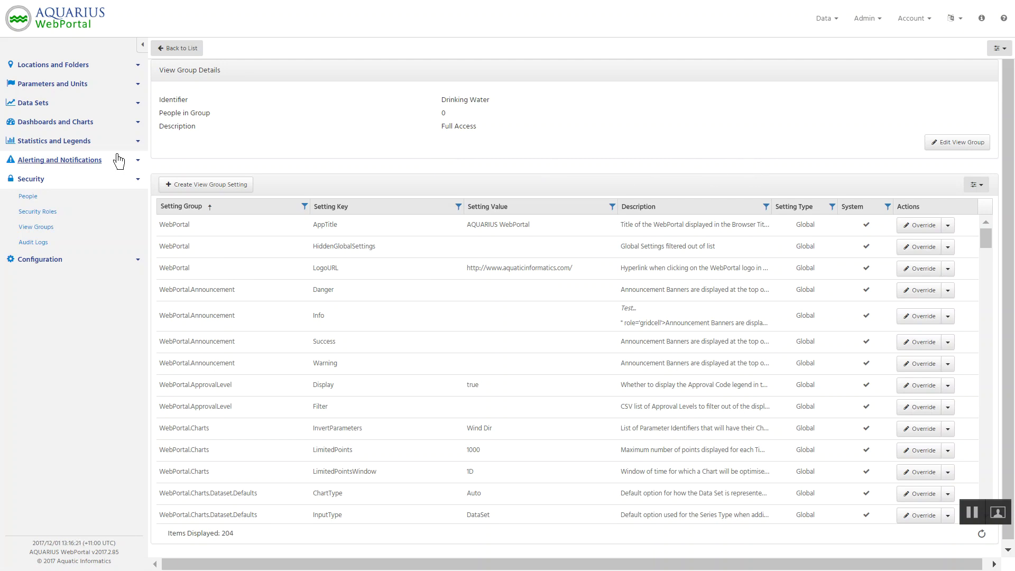
# Look at the Configuration and Account options, and return to the list of view groups
pyautogui.click(33, 261)
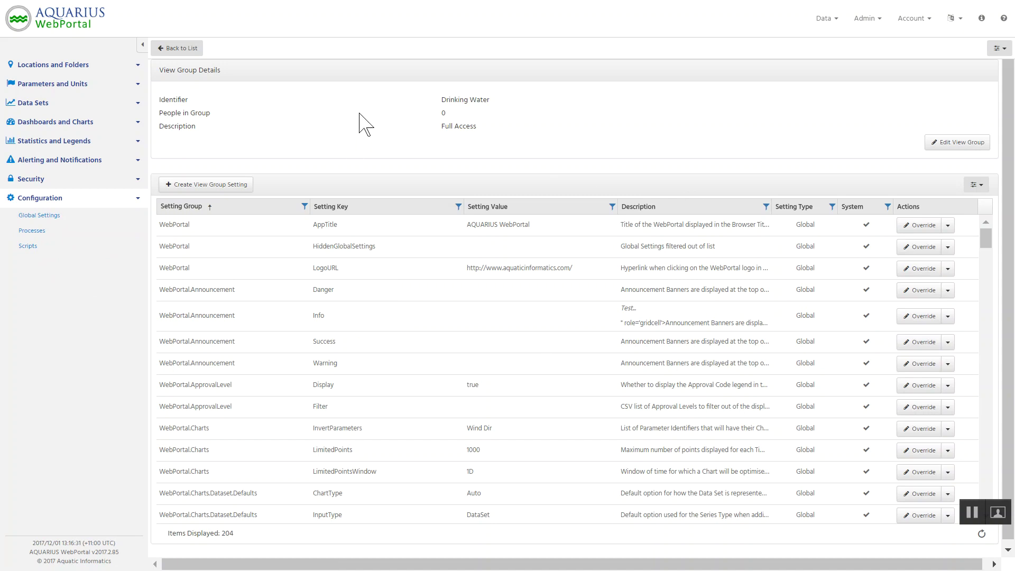
pyautogui.click(910, 19)
pyautogui.click(191, 51)
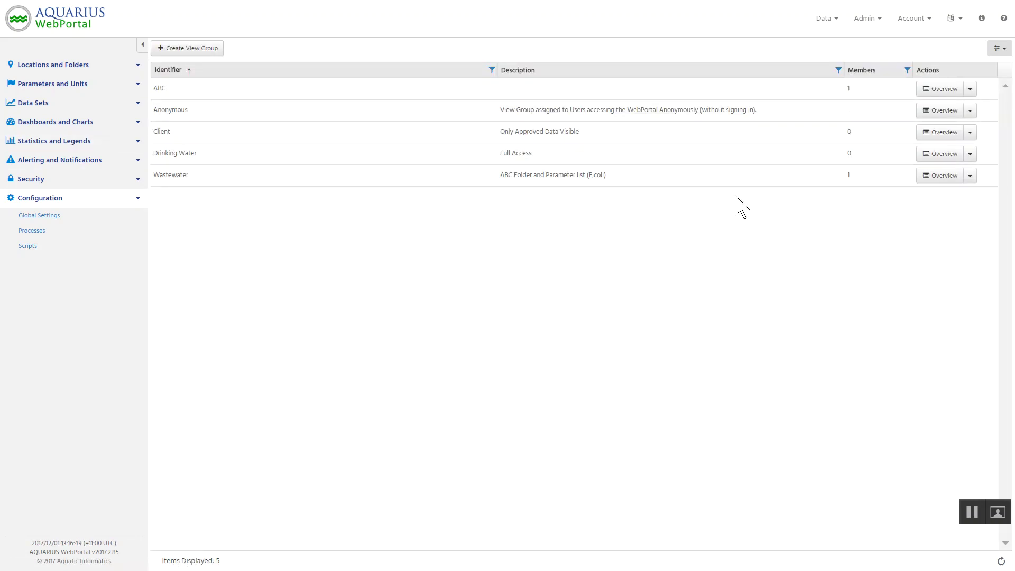
# Switch to the PowerPoint slide show and display its closing slide
pyautogui.hotkey('alt', 'Tab')
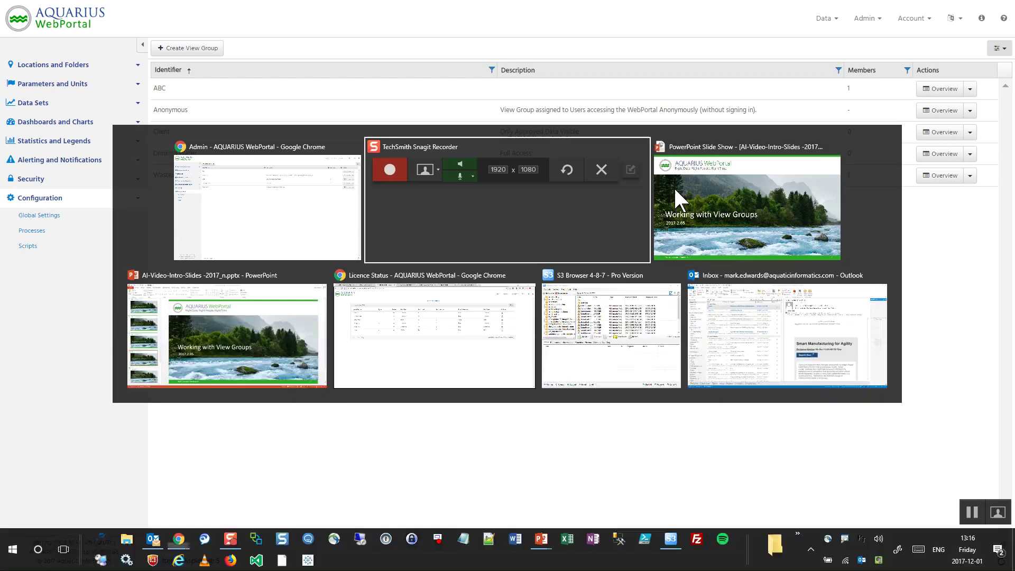
pyautogui.click(675, 190)
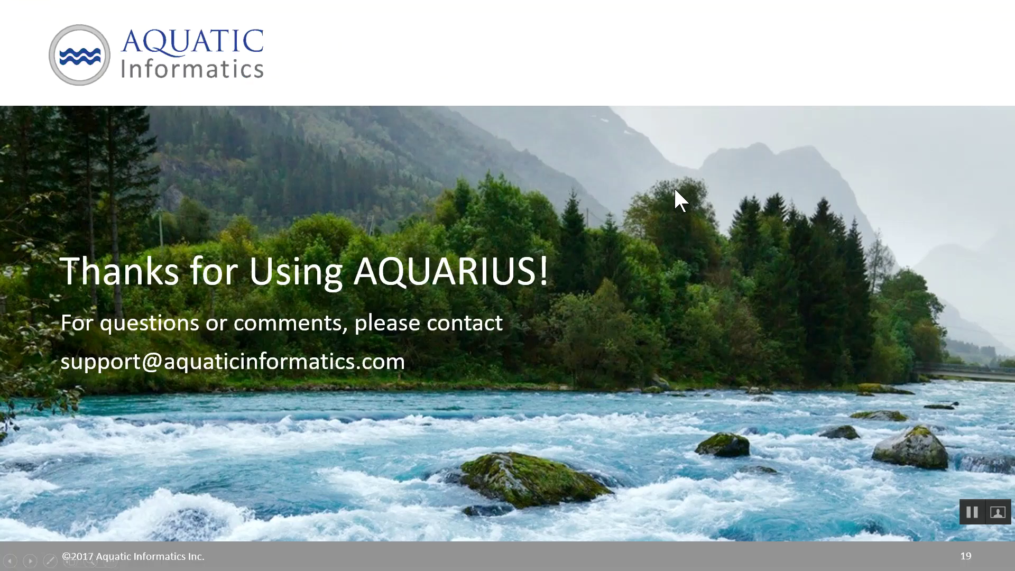